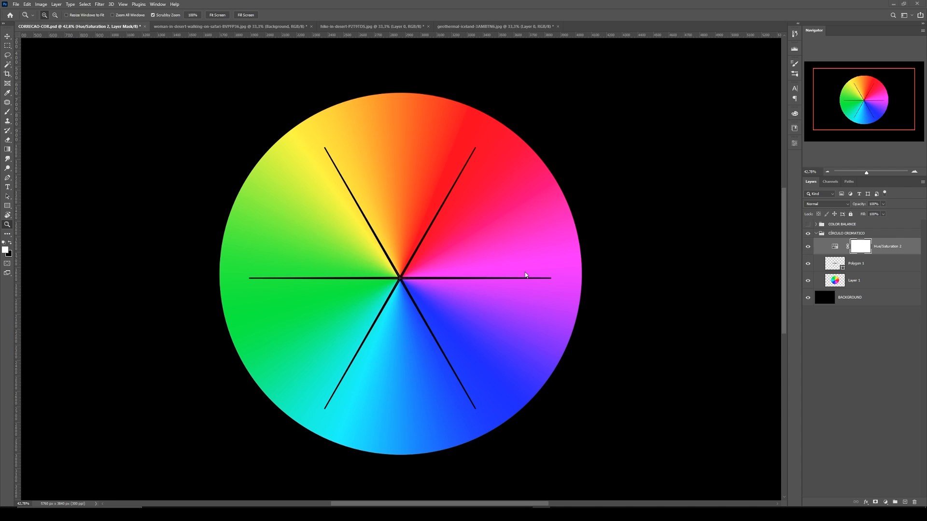
Step: Set the Hue of the Hue/Saturation 2 adjustment on the color wheel to +180
click(833, 246)
click(795, 143)
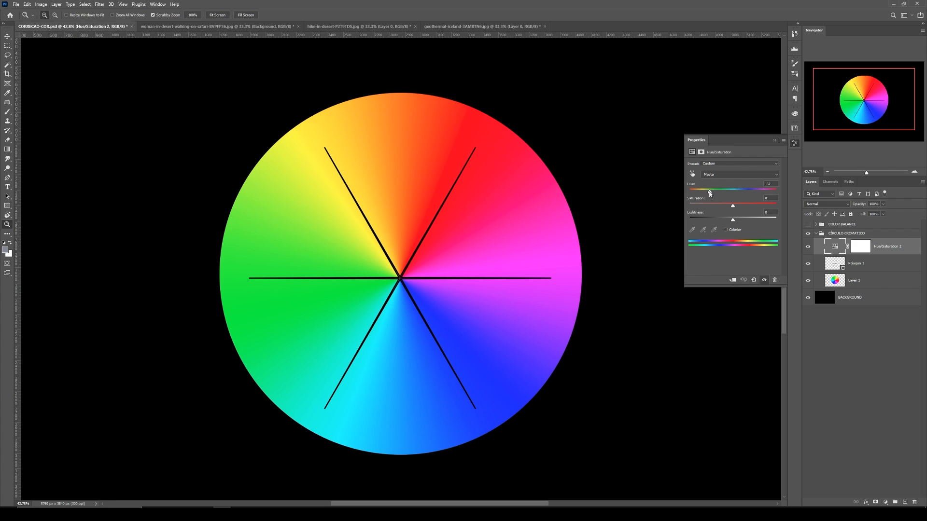
drag(710, 192, 778, 194)
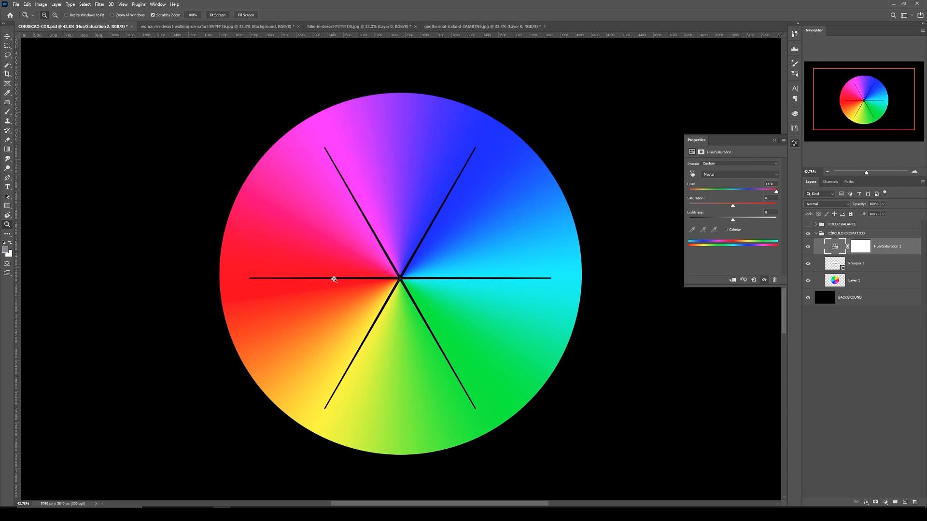
click(775, 140)
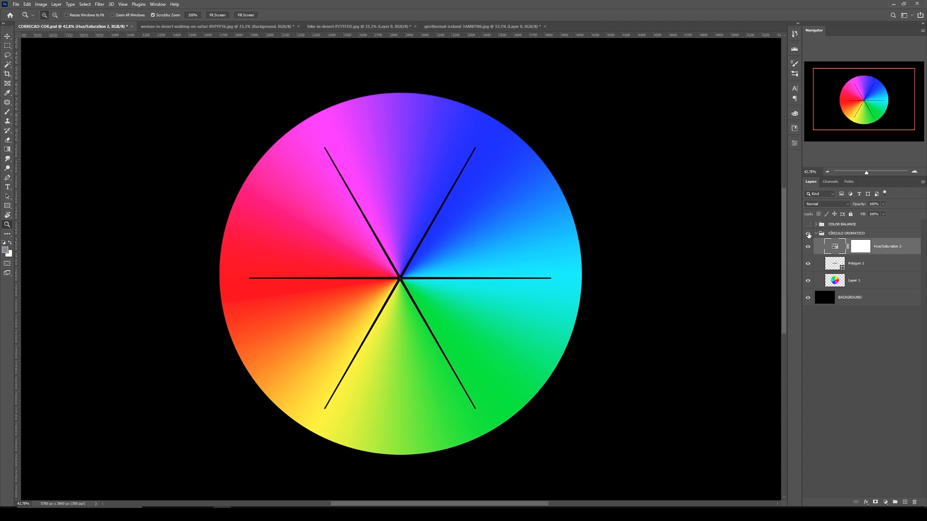
Step: Hide the color wheel group and show the COLOR BALANCE group
click(808, 234)
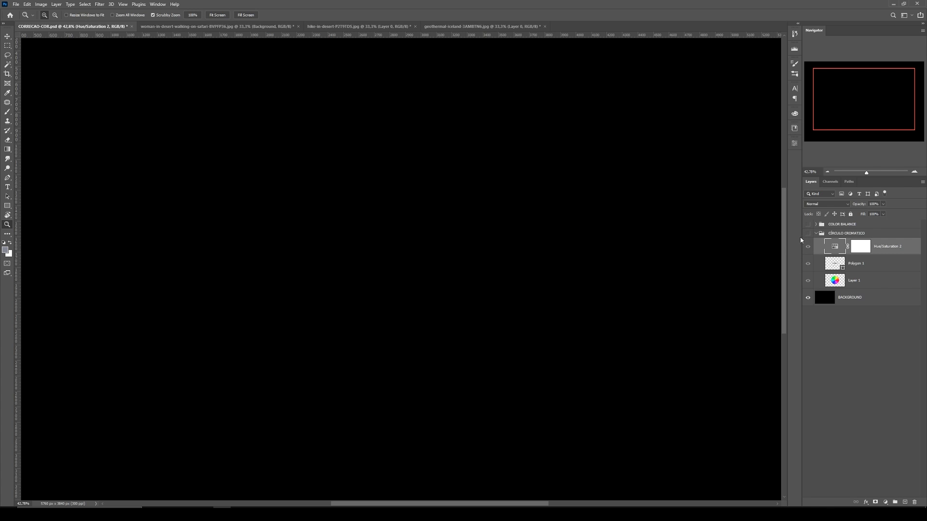
click(808, 225)
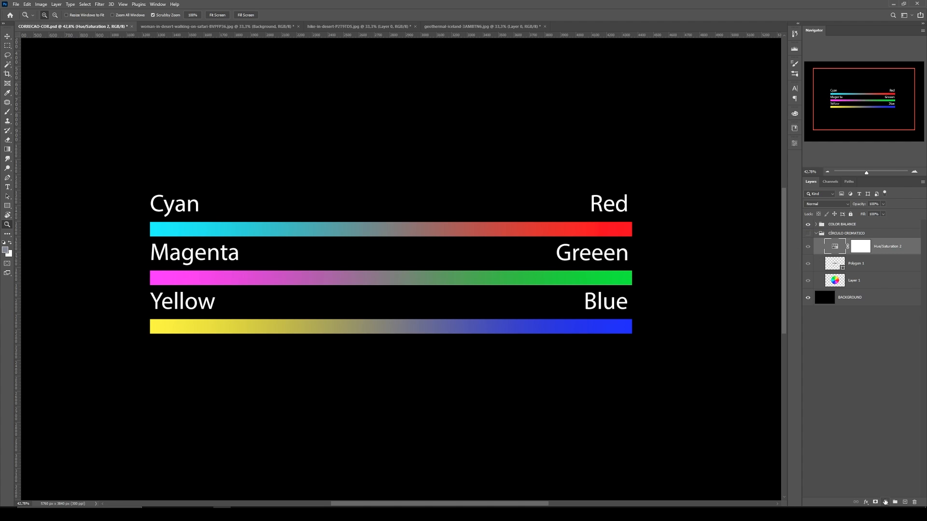
Step: Add a Color Balance adjustment layer, then collapse the color wheel group and select the COLOR BALANCE group
click(885, 502)
click(879, 438)
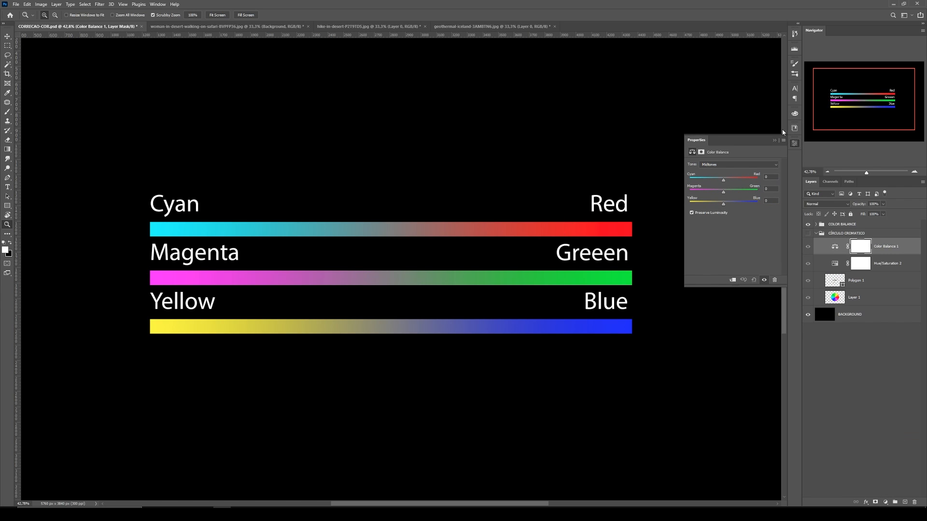
click(774, 140)
click(817, 235)
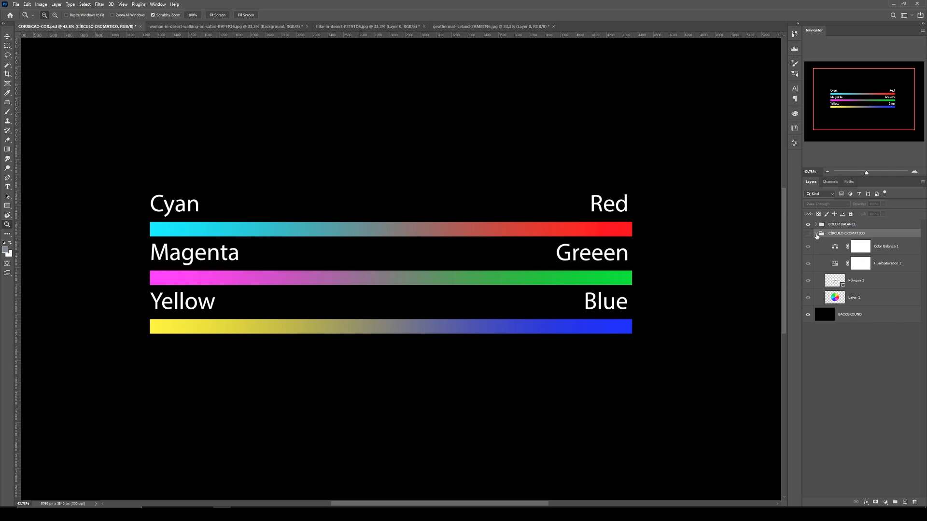
click(815, 234)
click(831, 226)
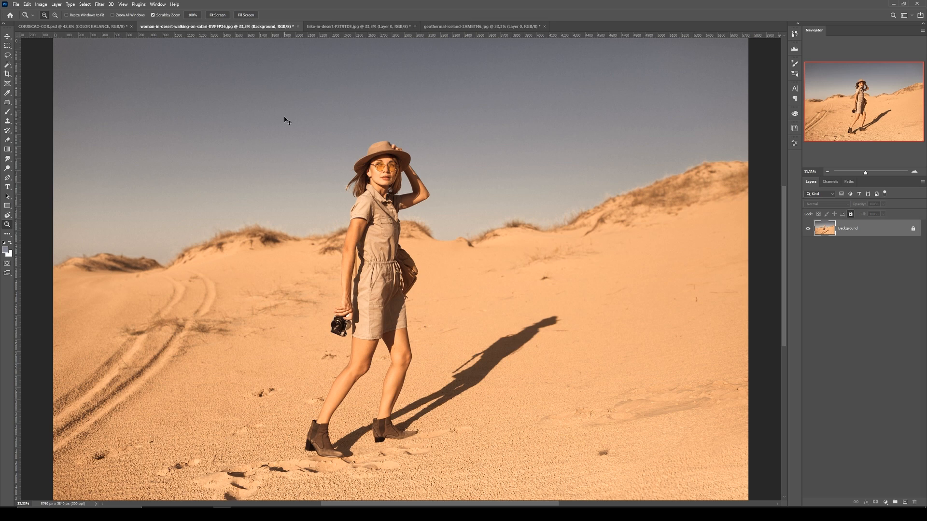
Step: Duplicate the Background layer of the woman-in-desert photo and apply the Average blur to the copy
key(ctrl+j)
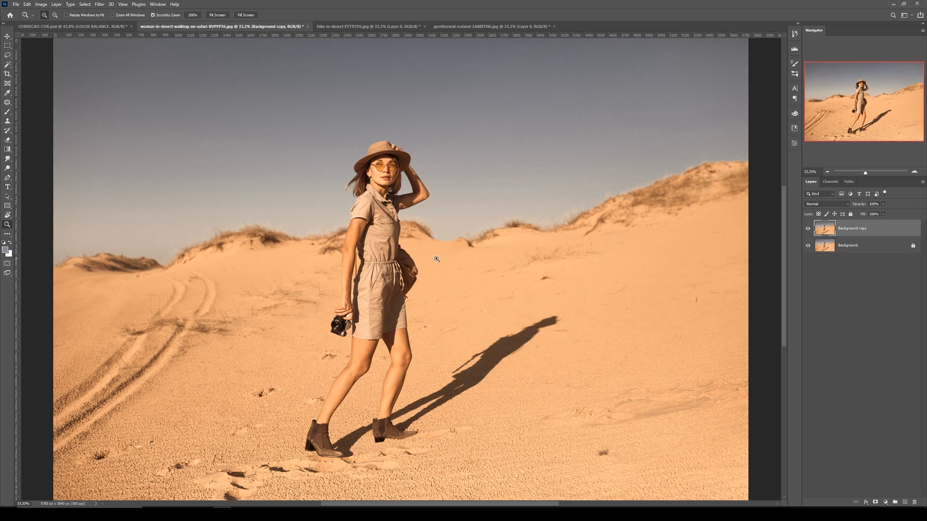
click(99, 5)
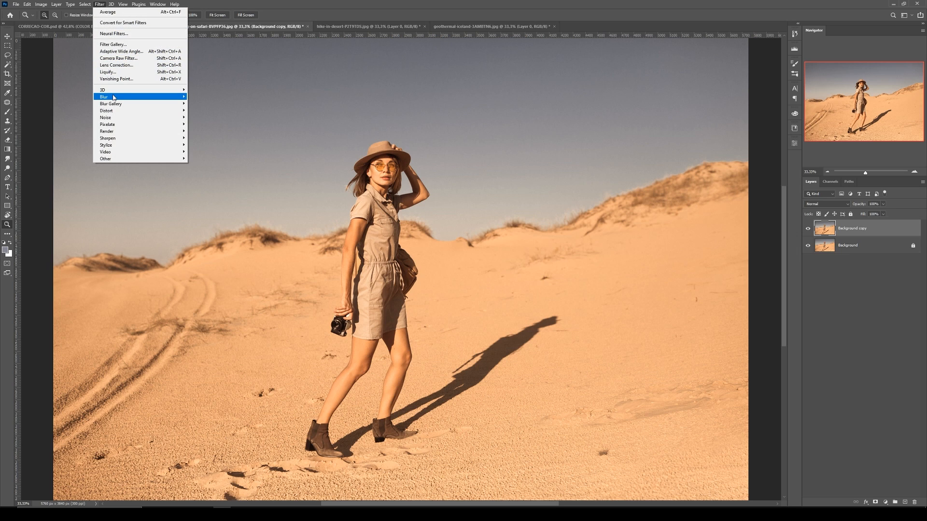
mouse_move(114, 98)
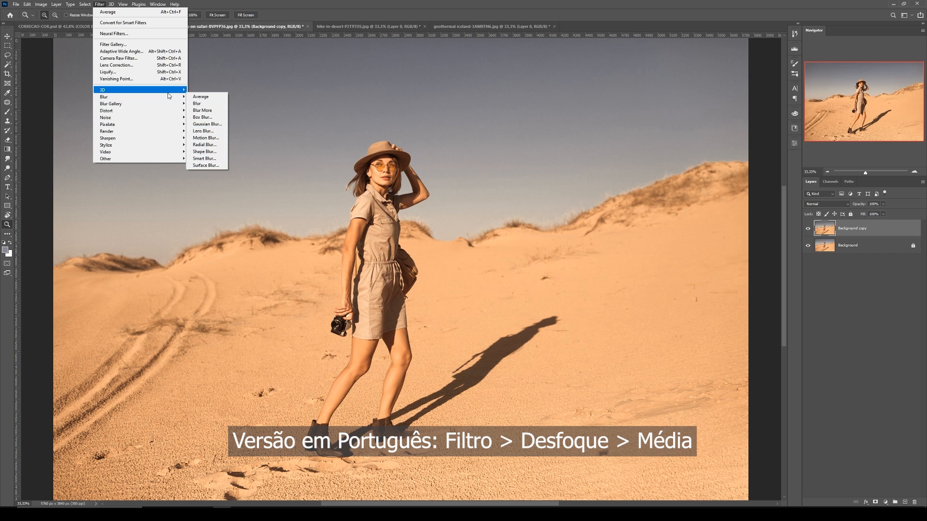
click(210, 97)
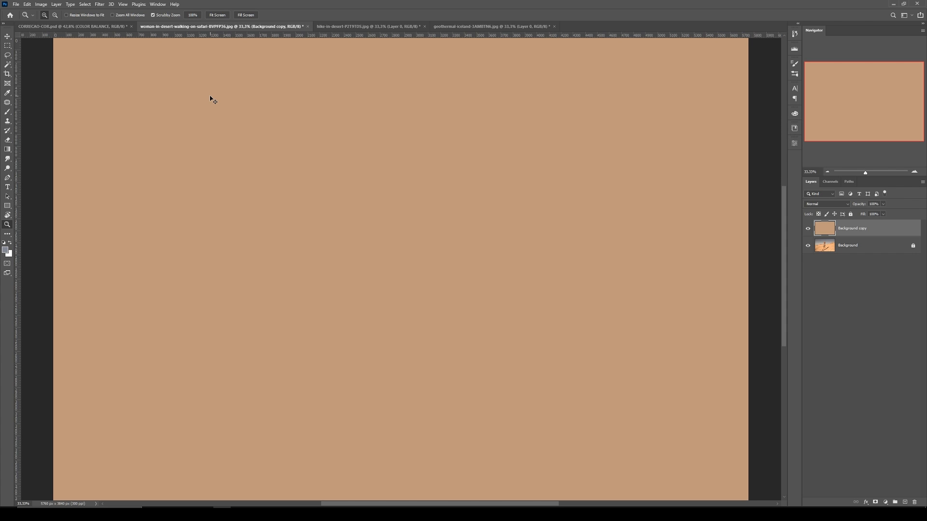
Step: Invert the averaged Background copy layer and set its blend mode to Color
key(ctrl+i)
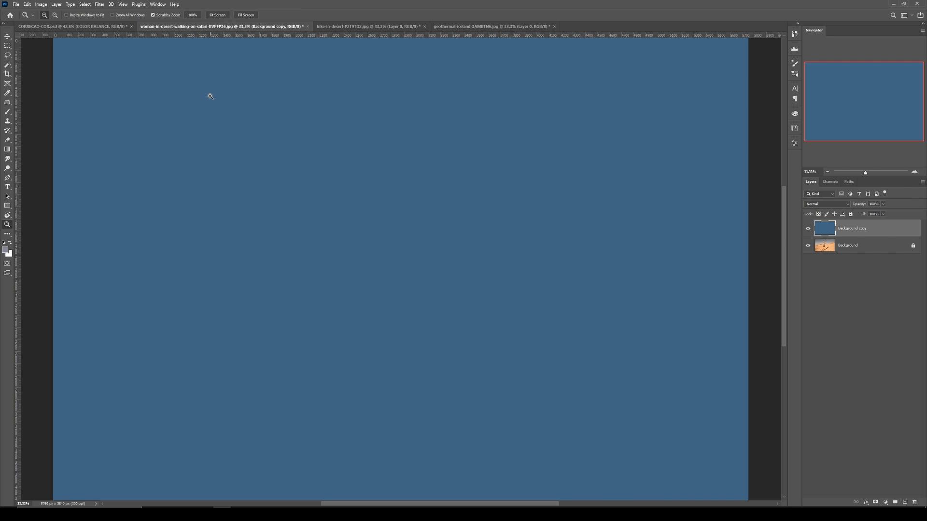
click(819, 204)
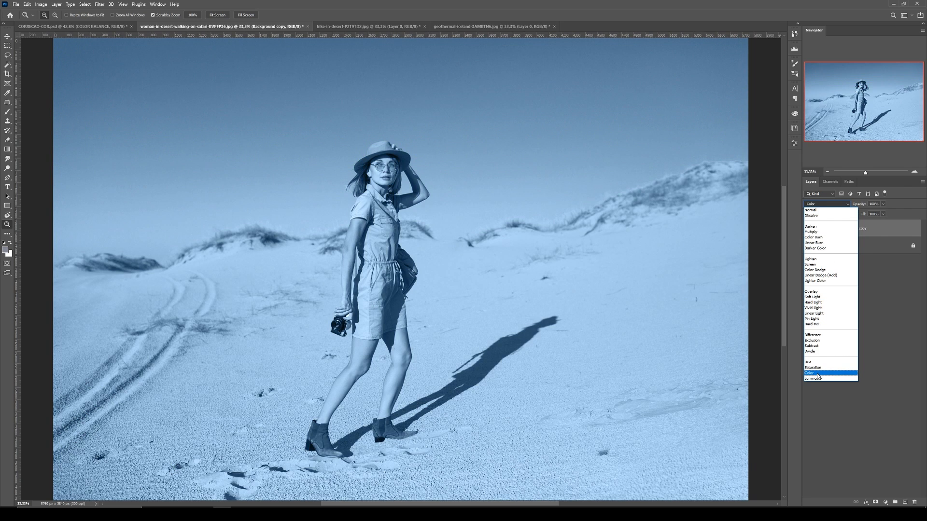
click(817, 375)
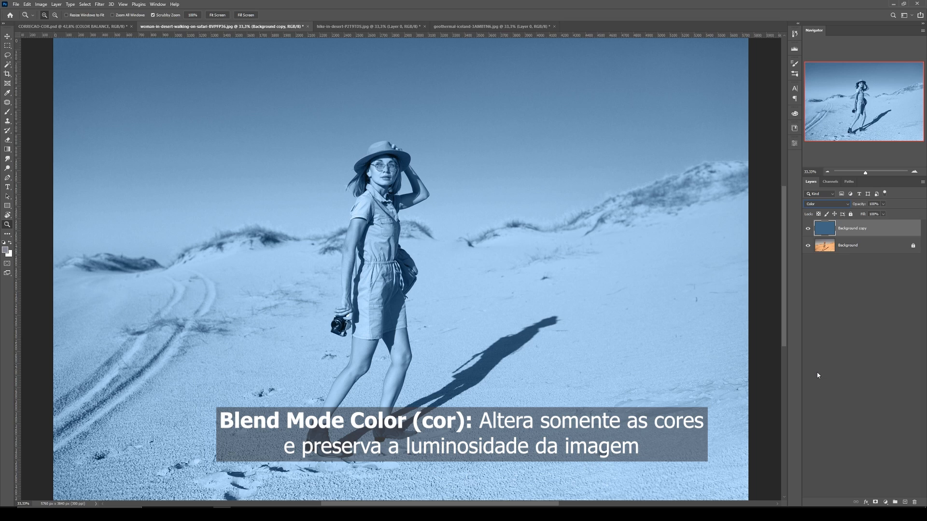
Step: Set the Background copy layer's opacity to 40% and toggle its visibility to compare the correction
click(883, 213)
drag(885, 213, 864, 214)
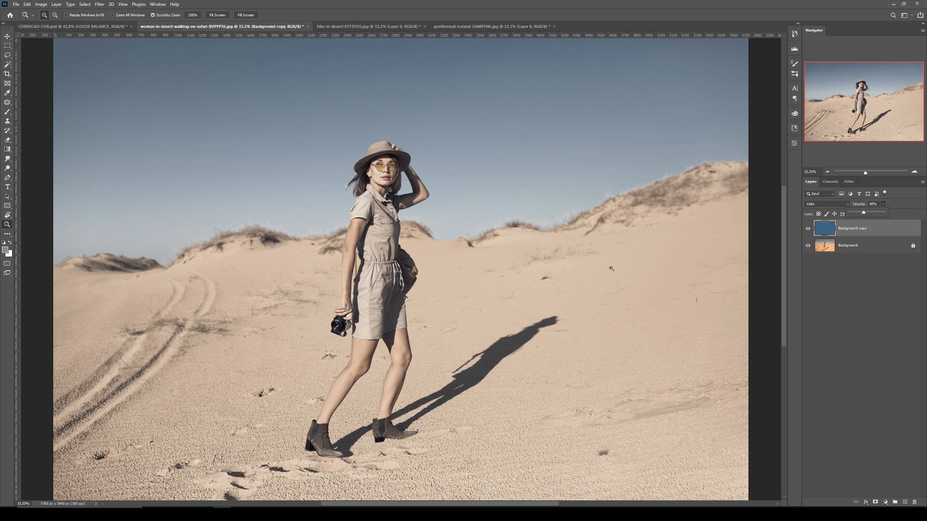
click(805, 229)
click(805, 229)
Step: Add a Hue/Saturation adjustment layer above the Background copy and set its Master saturation to +48
click(885, 502)
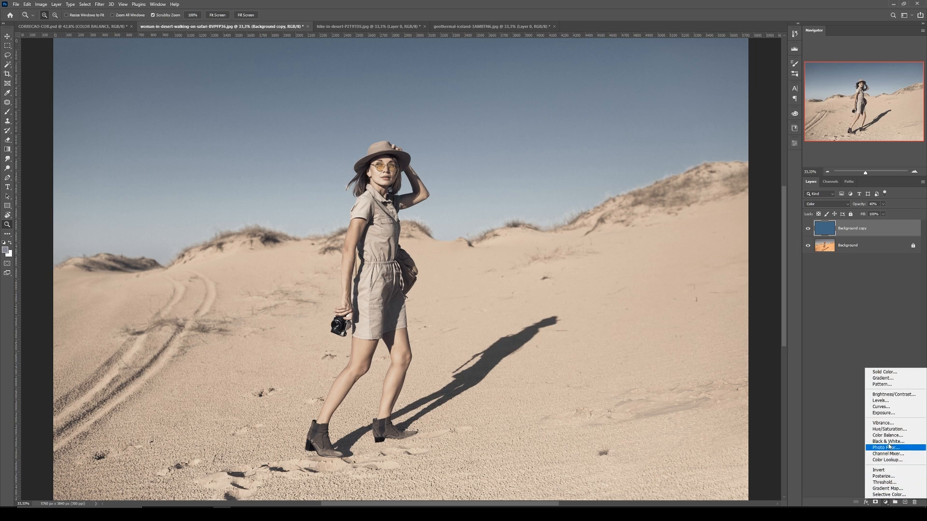
click(887, 429)
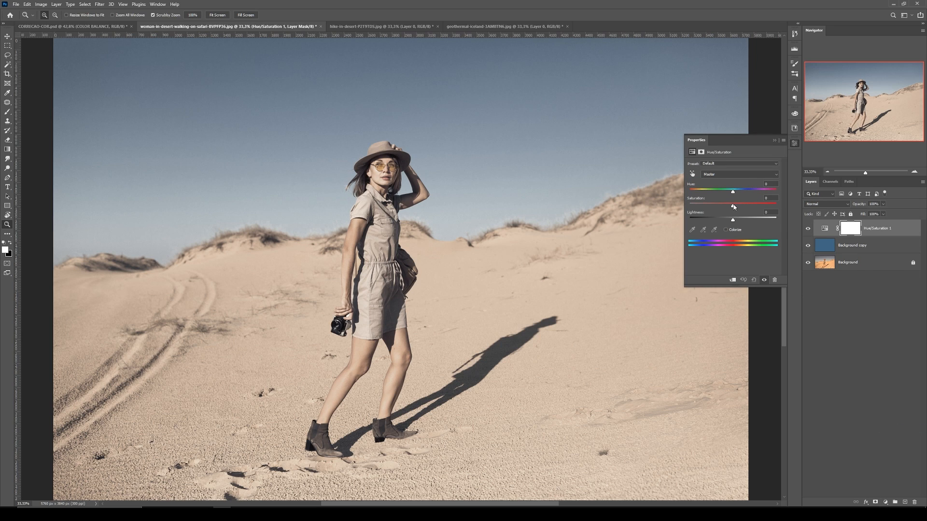
drag(734, 207, 755, 207)
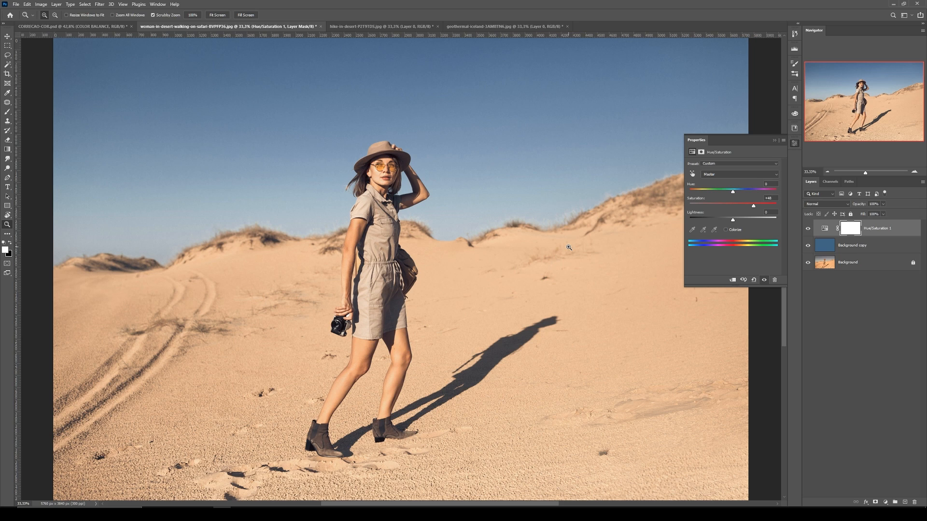
Step: In the Hue/Saturation adjustment, set the Blues saturation to +24 and the Cyans saturation to +28
click(716, 176)
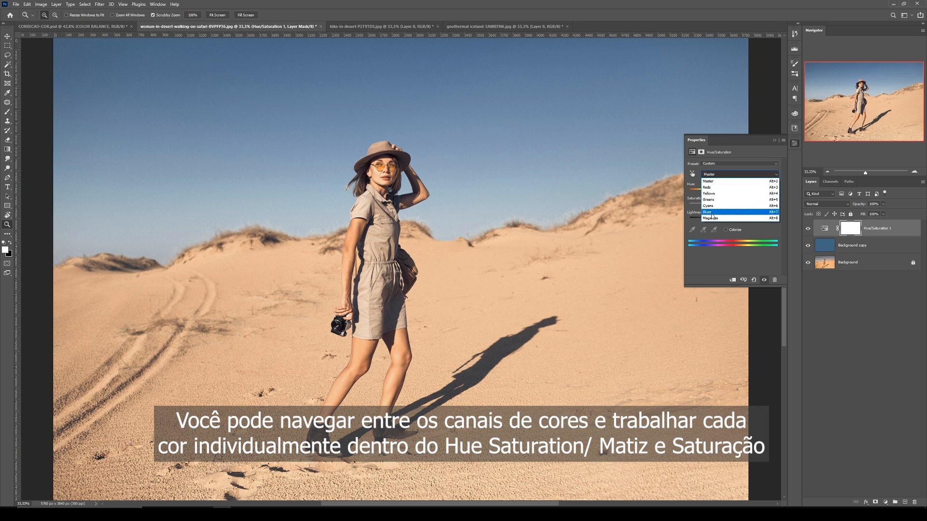
click(712, 216)
drag(734, 205, 744, 207)
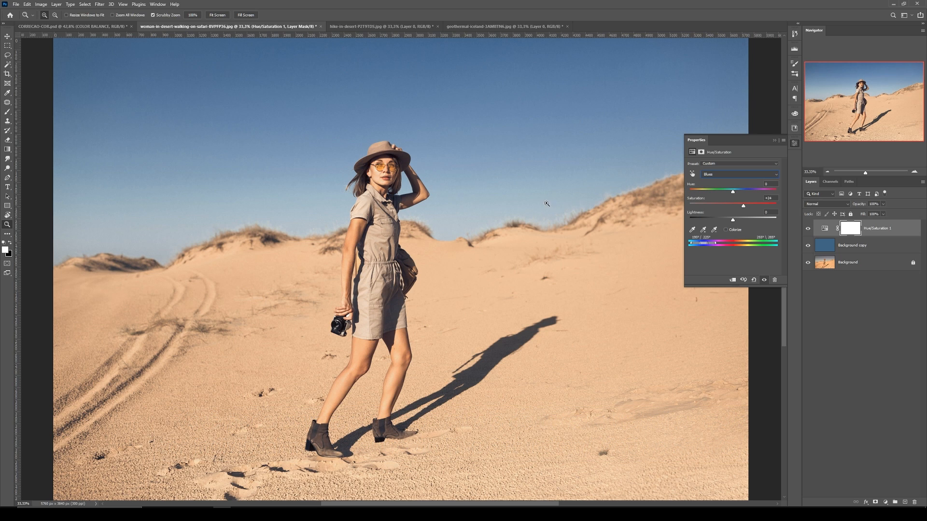
click(717, 177)
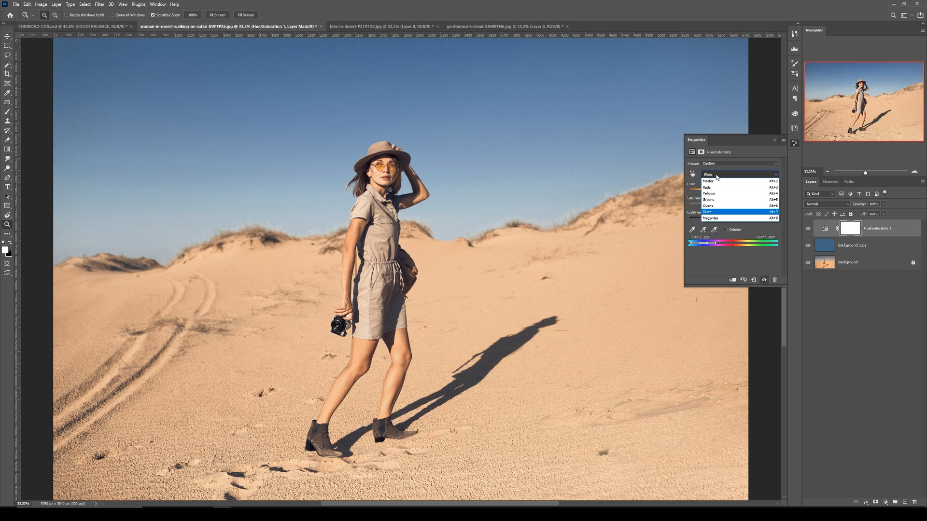
click(719, 207)
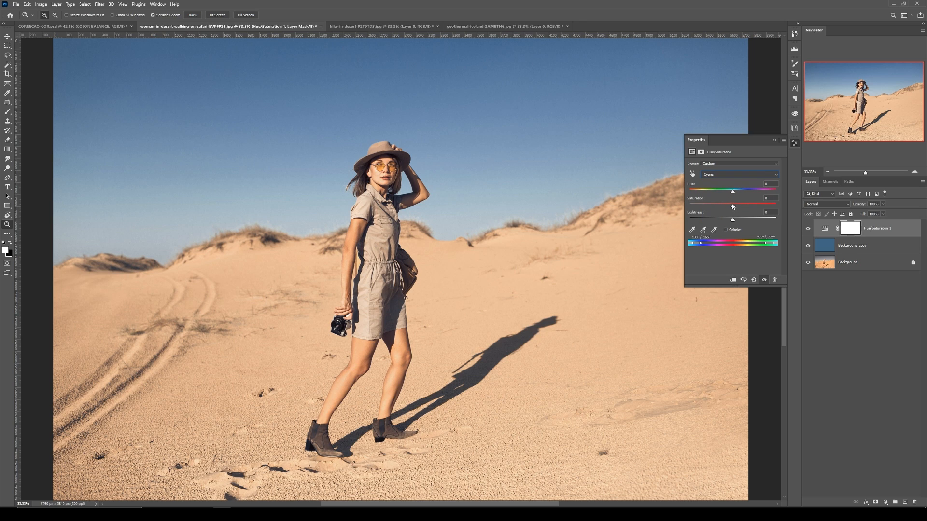
drag(733, 205, 745, 207)
Step: Compare the correction with the original by showing only the Background layer and restoring the other layers
key(alt)
alt+click(808, 262)
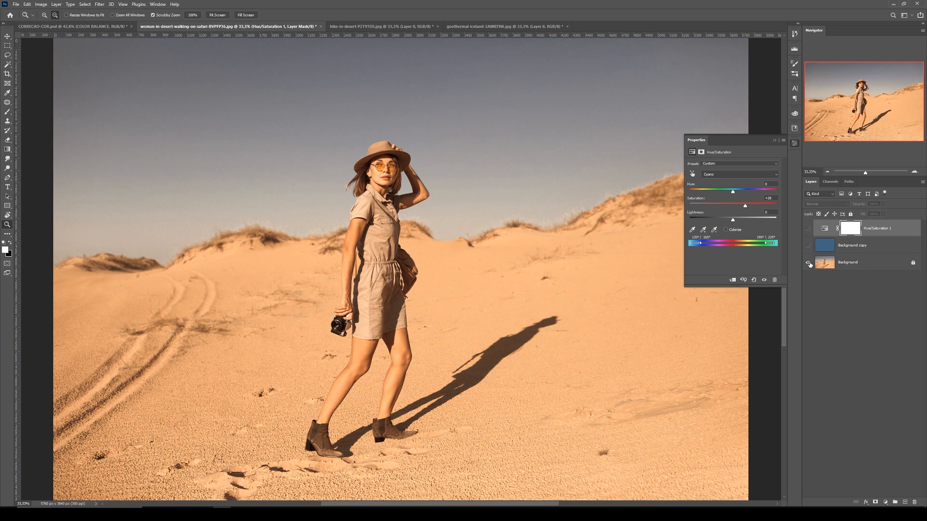
alt+click(809, 263)
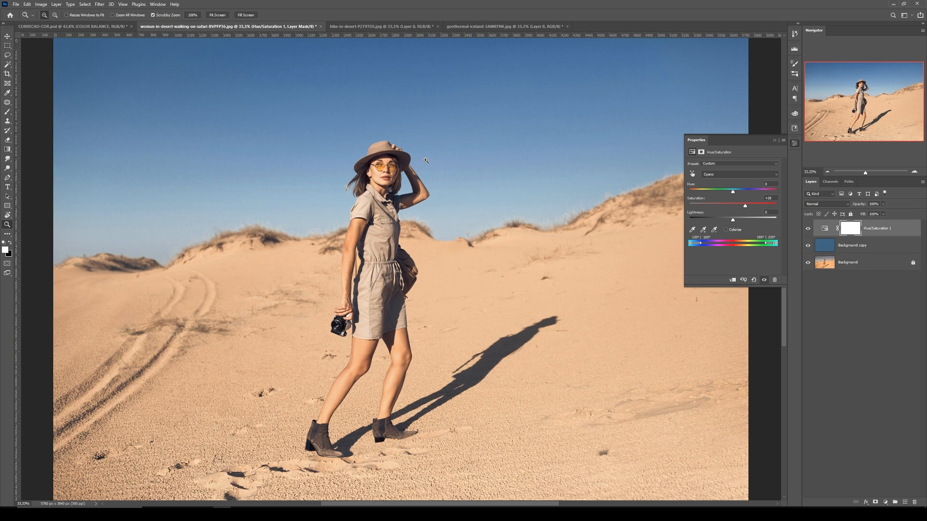
Step: In the hike-in-desert photo, duplicate Layer 0 and apply the Average blur to the copy
click(372, 28)
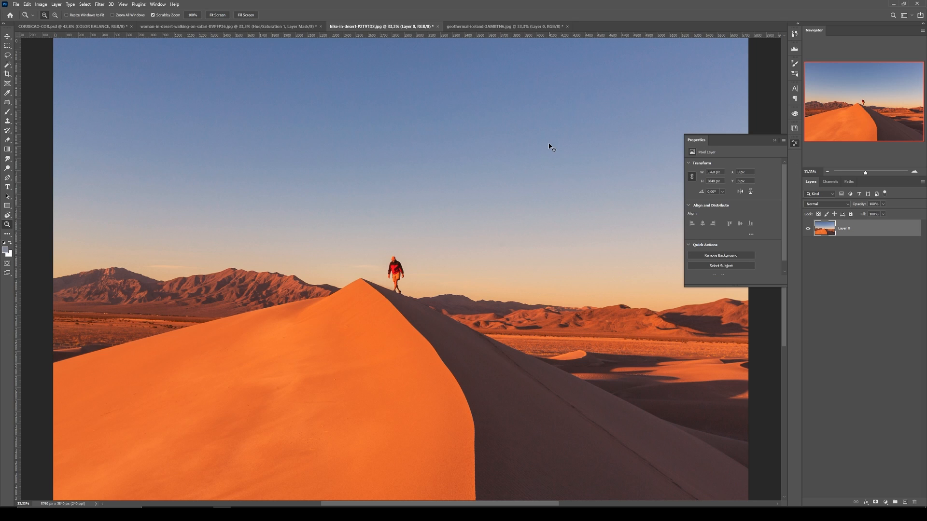
key(ctrl+j)
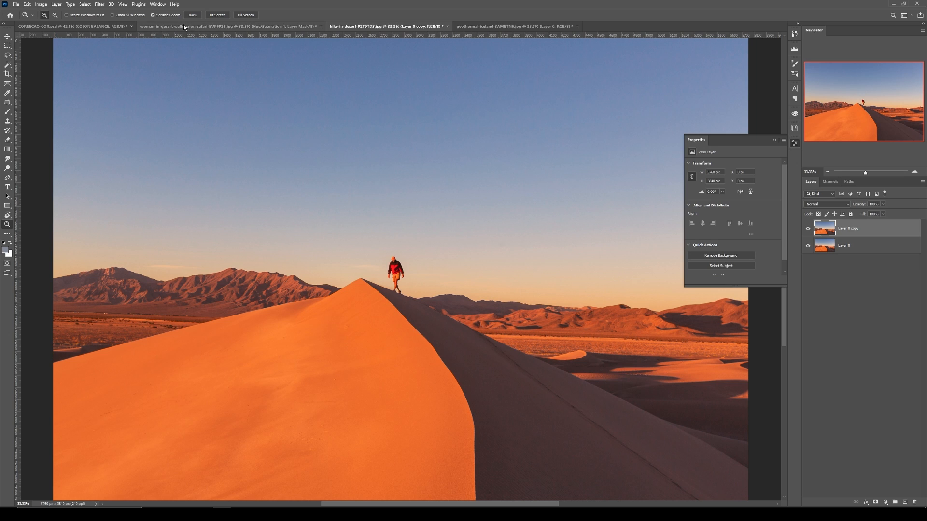
click(100, 4)
mouse_move(178, 100)
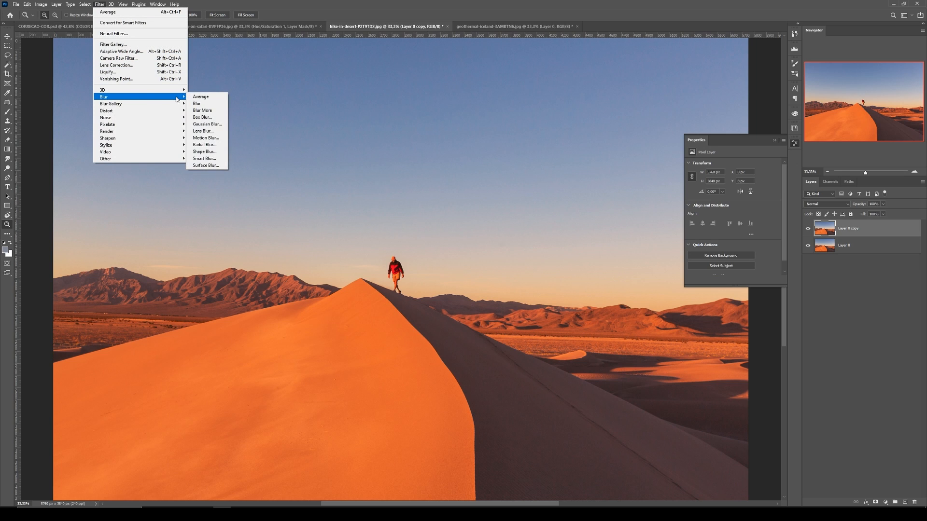
click(211, 97)
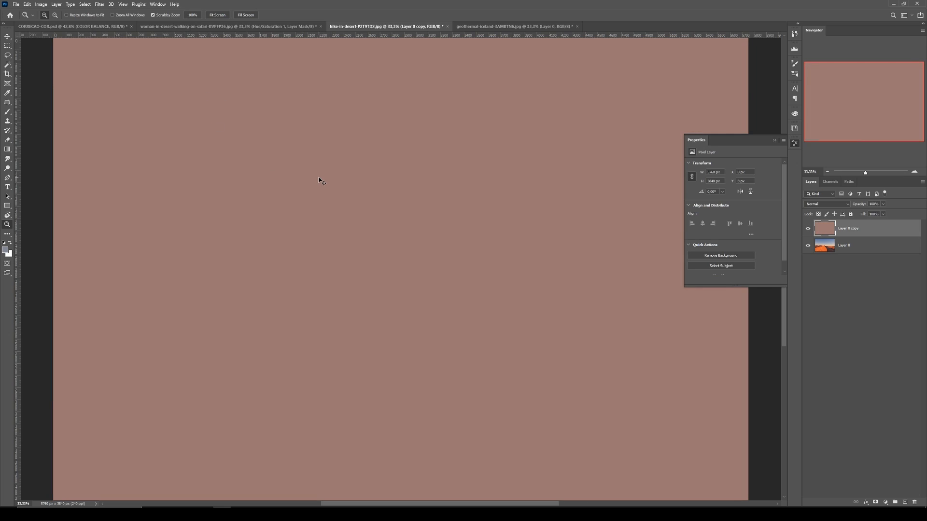
Step: Invert the averaged Layer 0 copy and set it to Color blend mode at 50% opacity
key(ctrl+i)
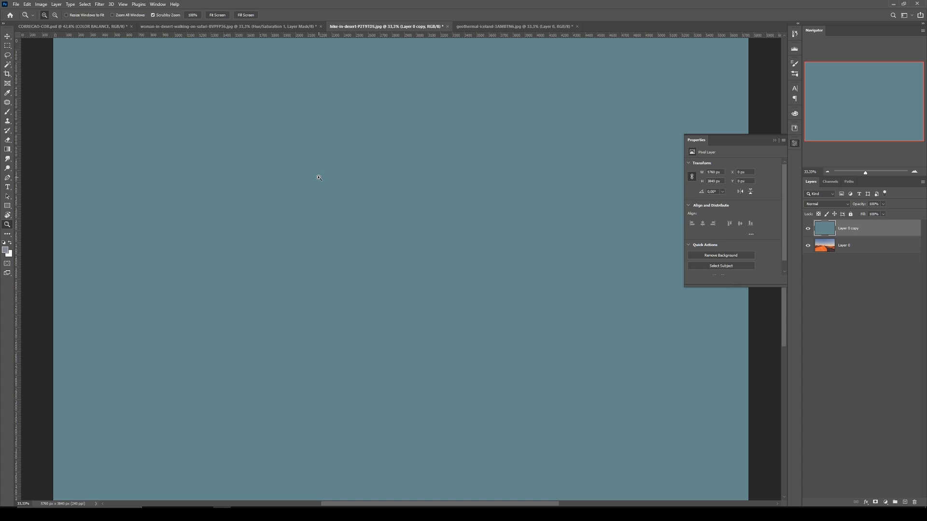
click(813, 205)
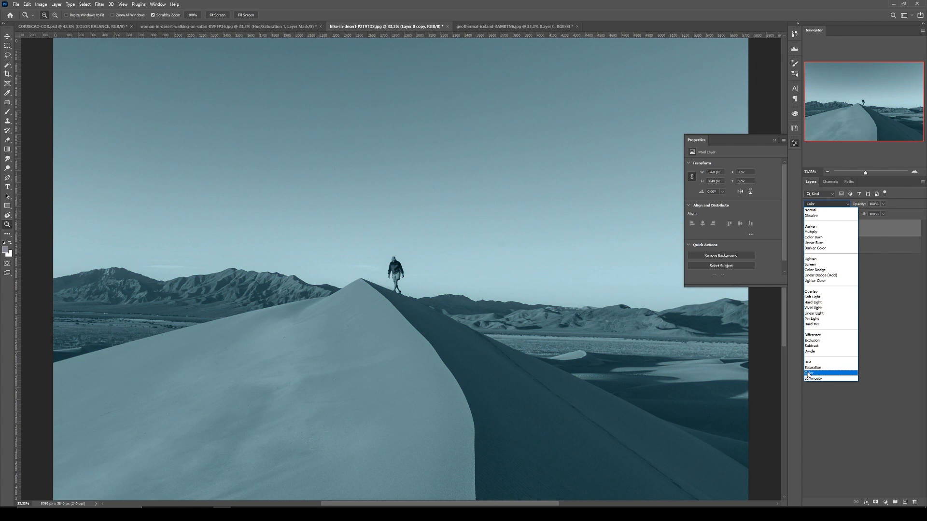
click(809, 373)
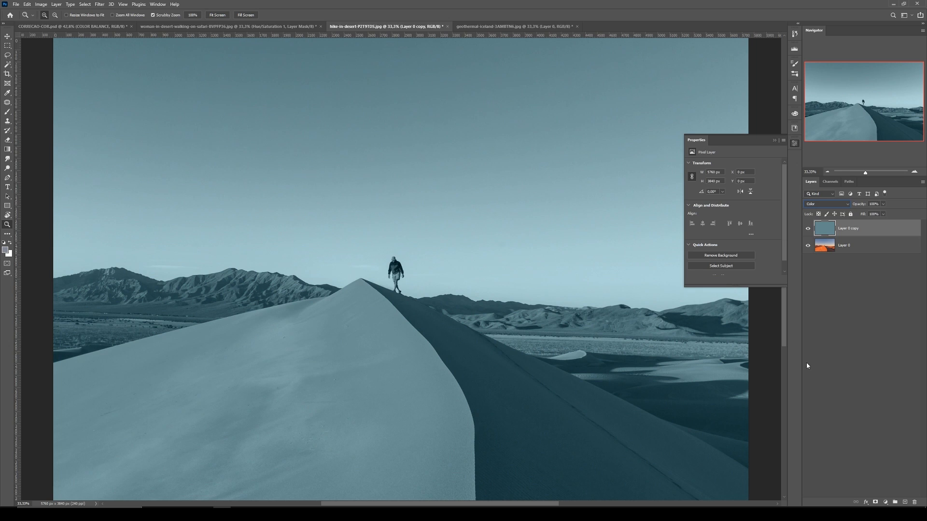
drag(885, 208, 858, 207)
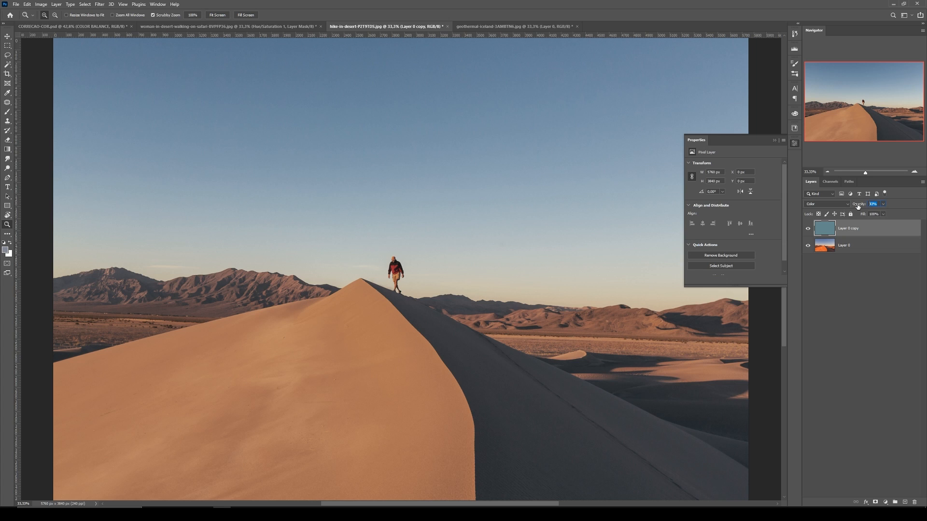
text(50)
Step: Add a Hue/Saturation adjustment layer above Layer 0 copy and set its Master saturation to +43
click(885, 502)
click(880, 432)
drag(735, 206, 751, 206)
Step: Set the opacity of Layer 0 copy to 45% and reselect the Hue/Saturation 1 adjustment layer
click(823, 247)
click(857, 205)
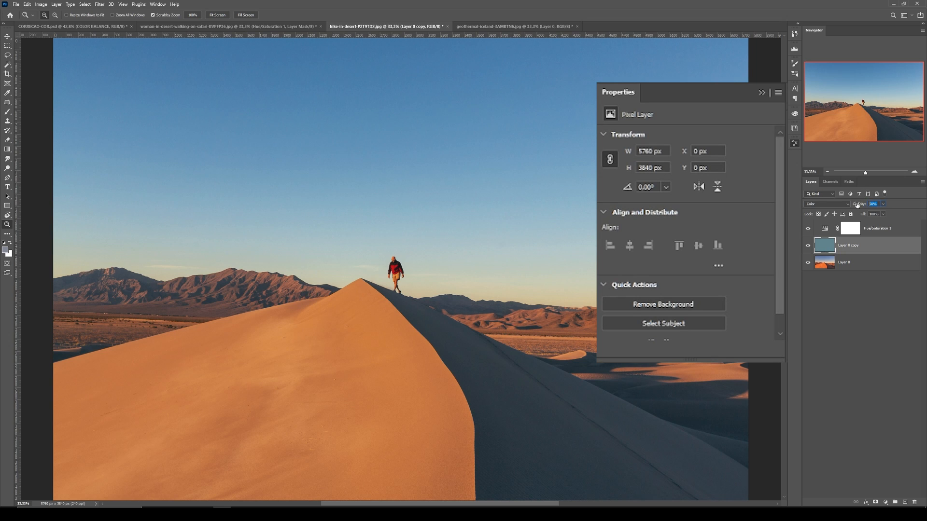
text(45)
click(824, 230)
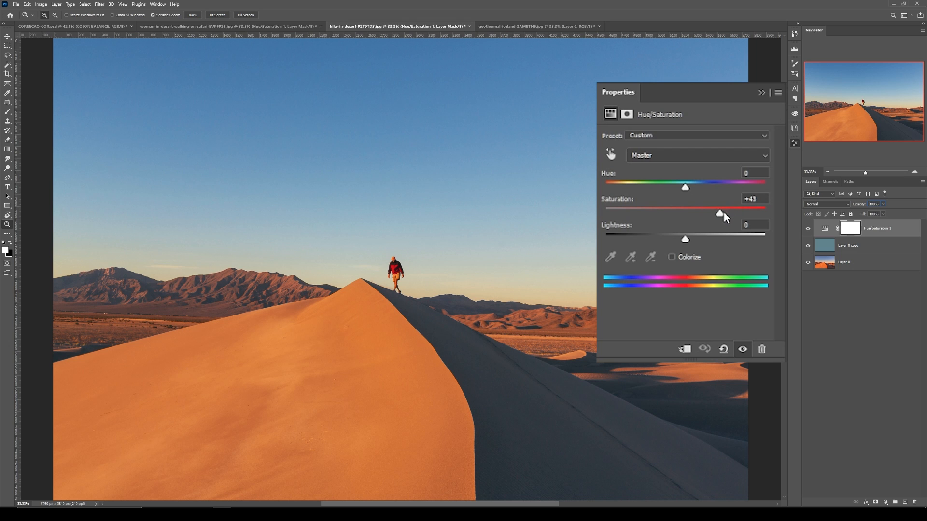
Step: Set the Master saturation to +47 and compare the corrected dune photo with the original Layer 0
drag(723, 212, 723, 211)
drag(515, 245, 487, 232)
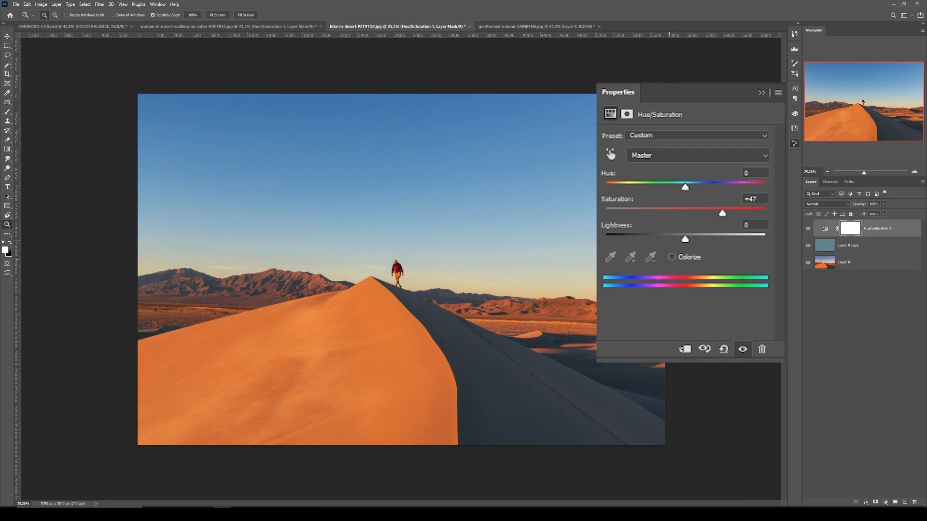
alt+click(809, 263)
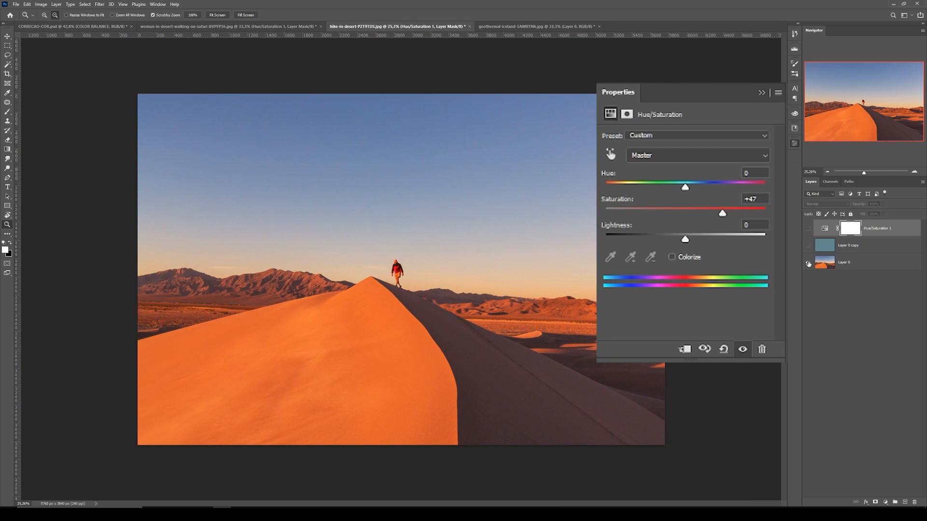
alt+click(808, 263)
drag(402, 271, 422, 270)
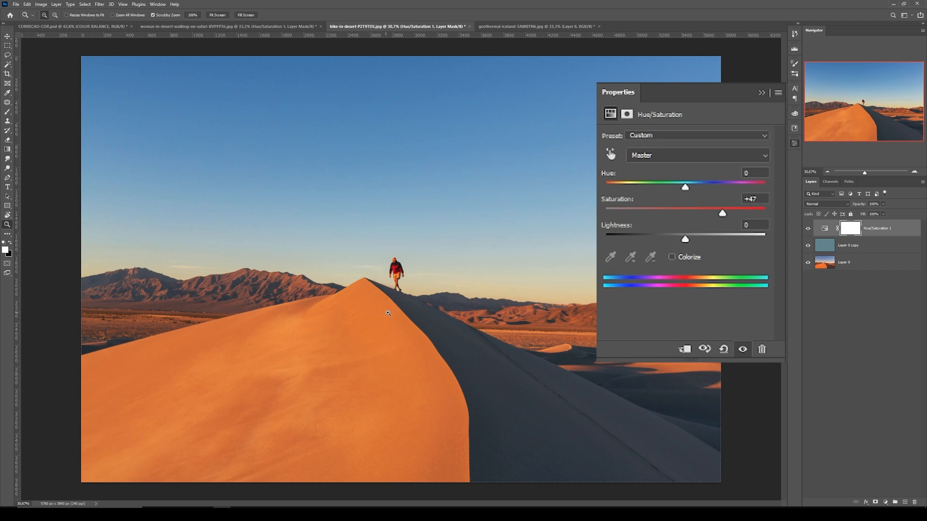
drag(388, 314, 391, 315)
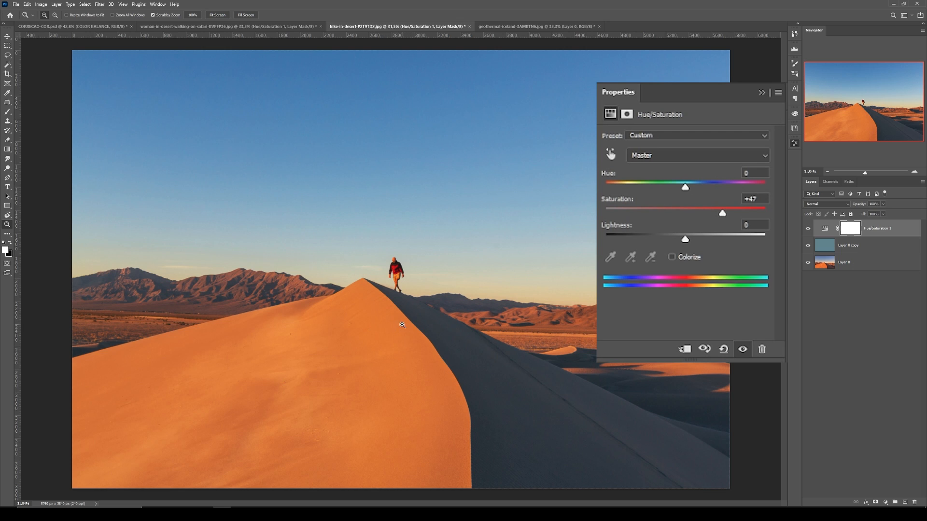
Step: Sample the orange dune with the on-image adjustment tool and lower the saturation of its Reds range
click(611, 152)
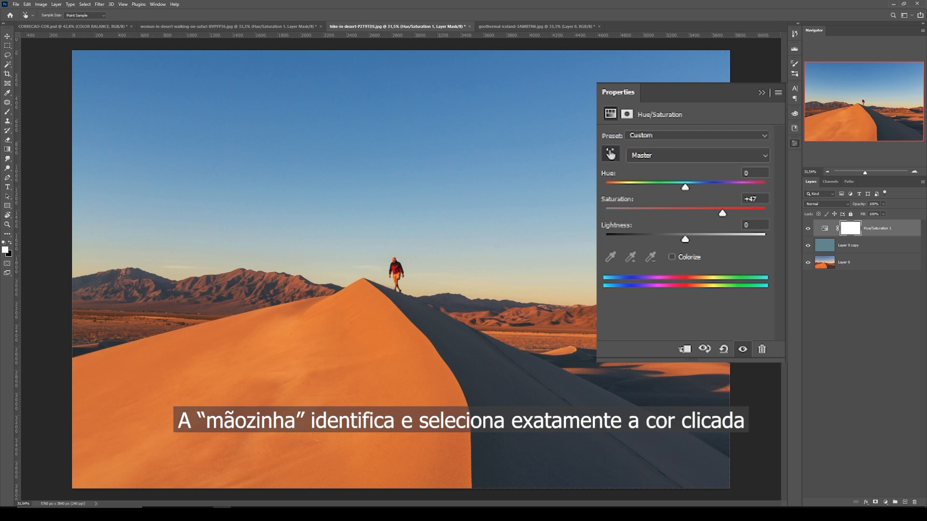
click(381, 330)
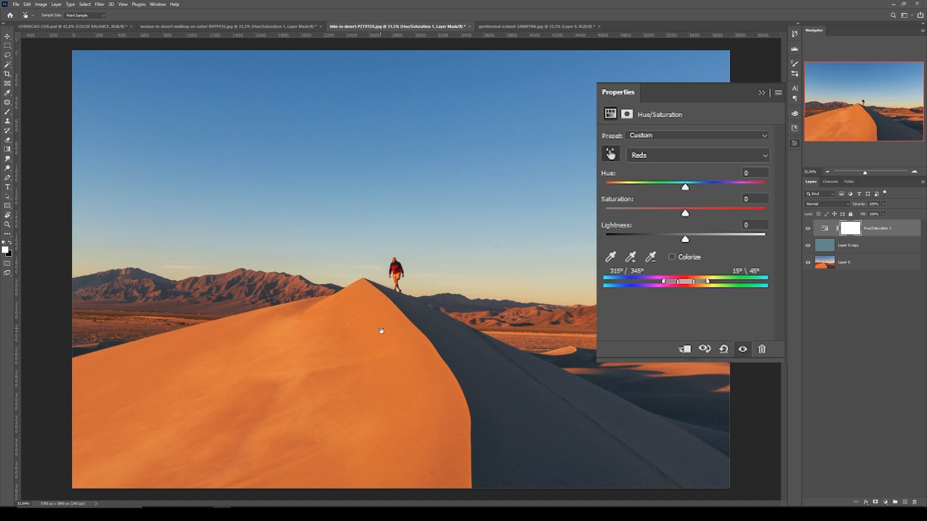
drag(381, 330, 373, 330)
drag(616, 315, 614, 315)
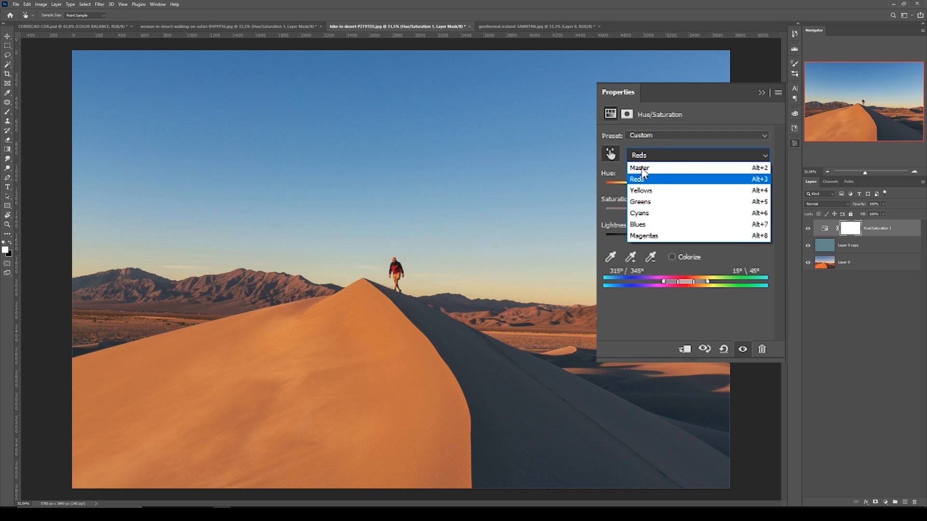
Step: Reduce the saturation of the Yellows range slightly and return the adjustment to Master
click(637, 191)
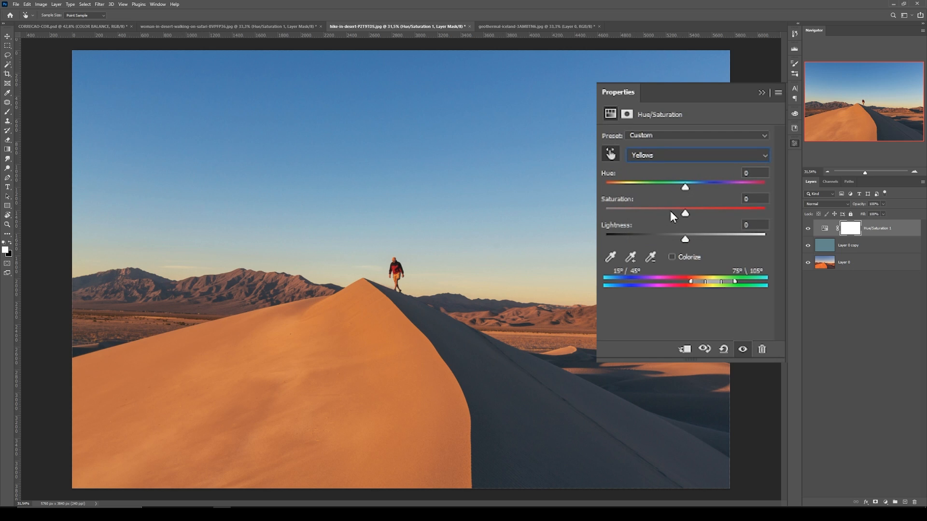
drag(685, 209, 672, 209)
click(658, 155)
click(650, 168)
Step: Raise the Blues saturation and set the Cyans saturation to +18, checking the result against the original Layer 0
click(645, 155)
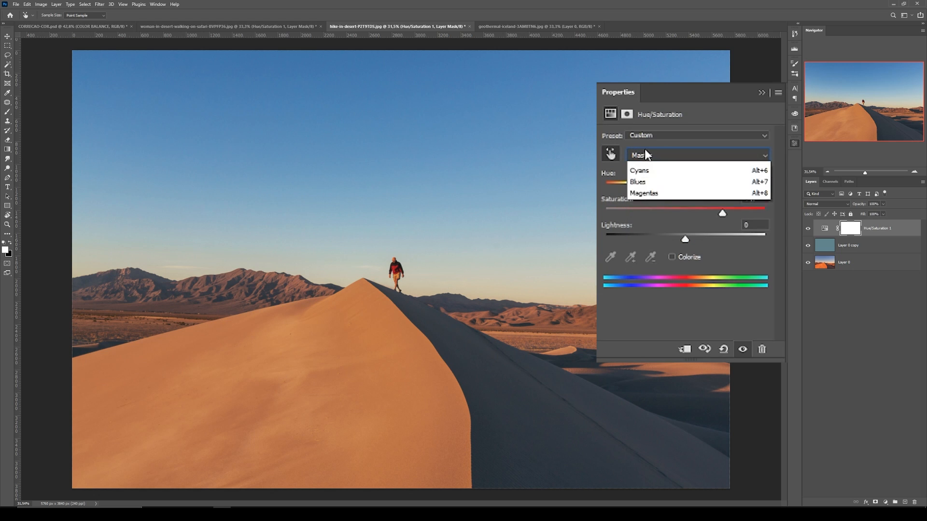
click(642, 221)
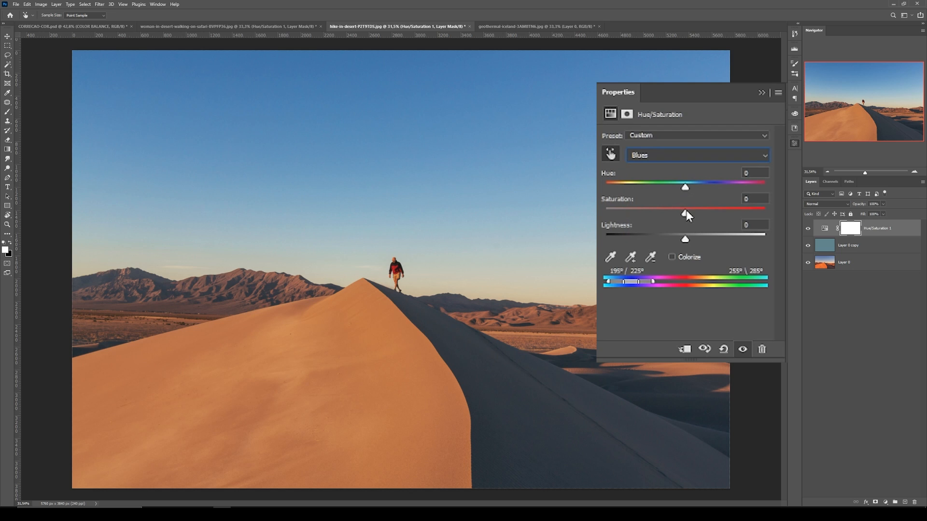
mouse_move(685, 212)
mouse_down()
mouse_move(720, 209)
mouse_move(688, 208)
mouse_move(702, 214)
mouse_up()
click(648, 155)
click(642, 212)
alt+click(809, 262)
alt+click(808, 263)
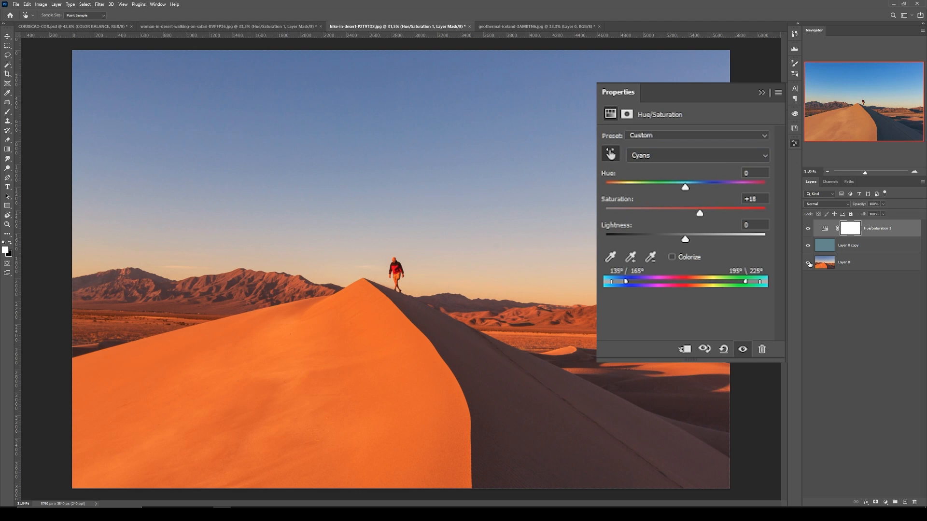
alt+click(809, 263)
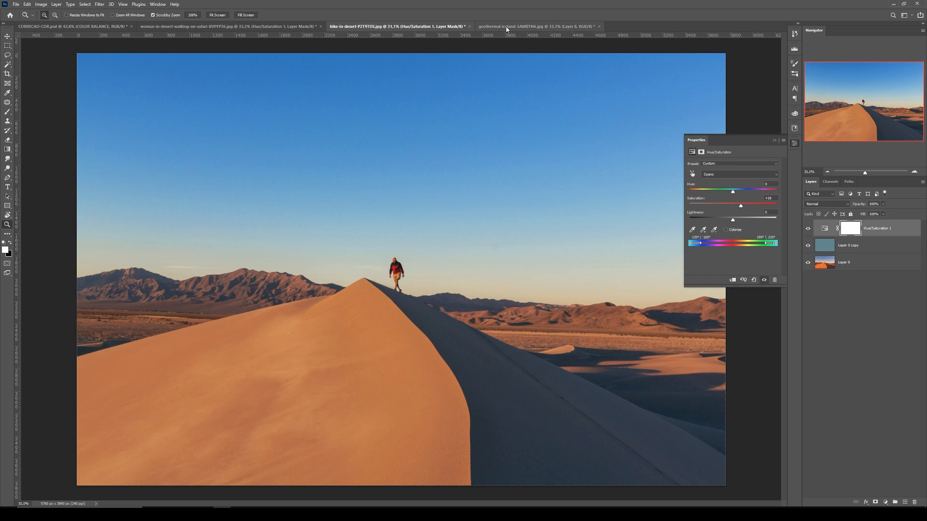
Step: In the geothermal-iceland photo, duplicate Layer 0 and apply the Average blur to the copy
click(507, 29)
drag(394, 199, 378, 200)
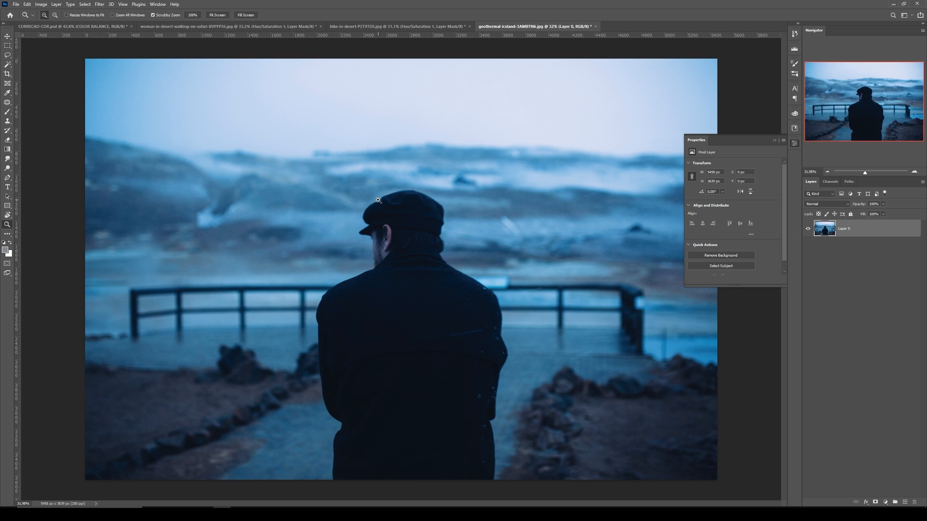
key(ctrl+j)
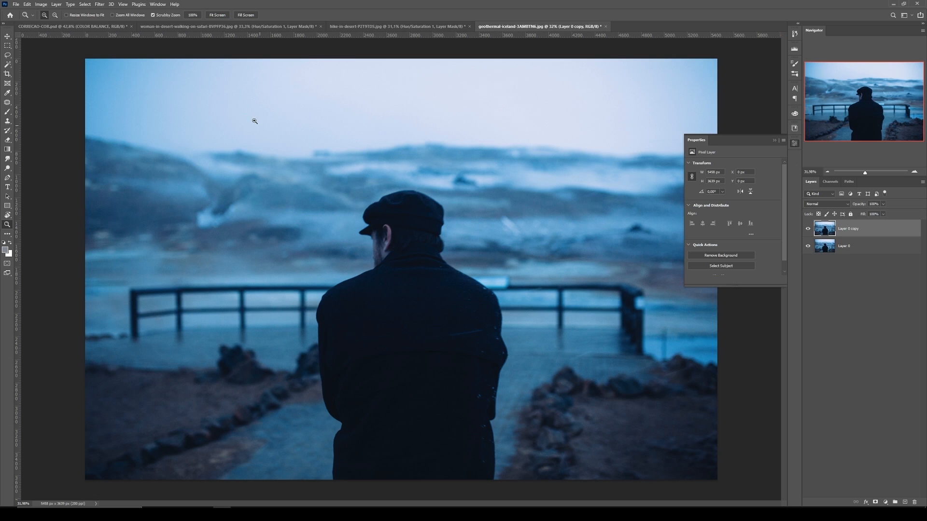
click(99, 4)
mouse_move(111, 114)
click(213, 114)
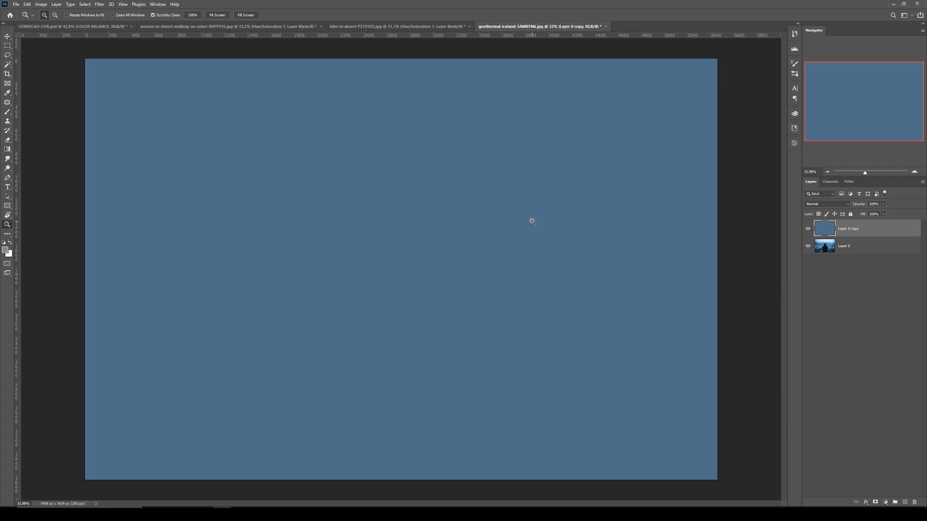
Step: Invert the averaged Layer 0 copy and set it to Color blend mode at 49% opacity, comparing with it hidden
key(ctrl+i)
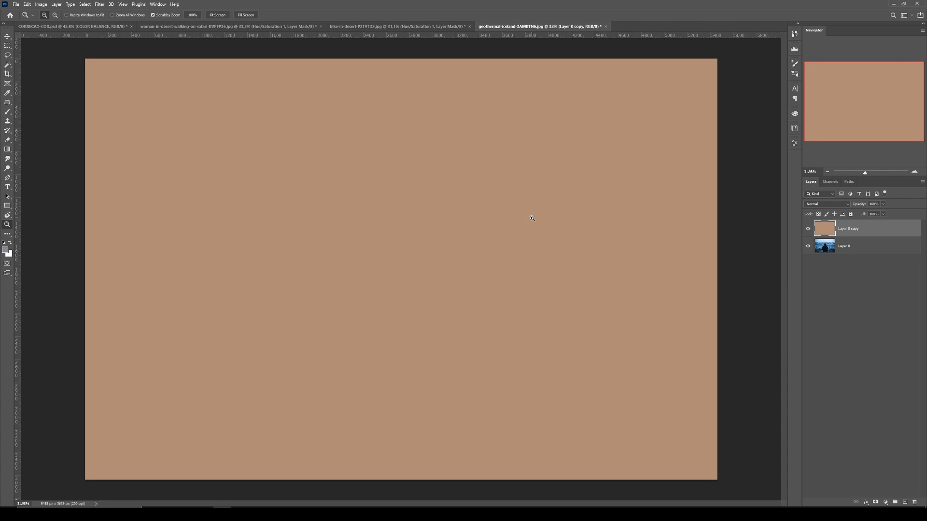
click(826, 204)
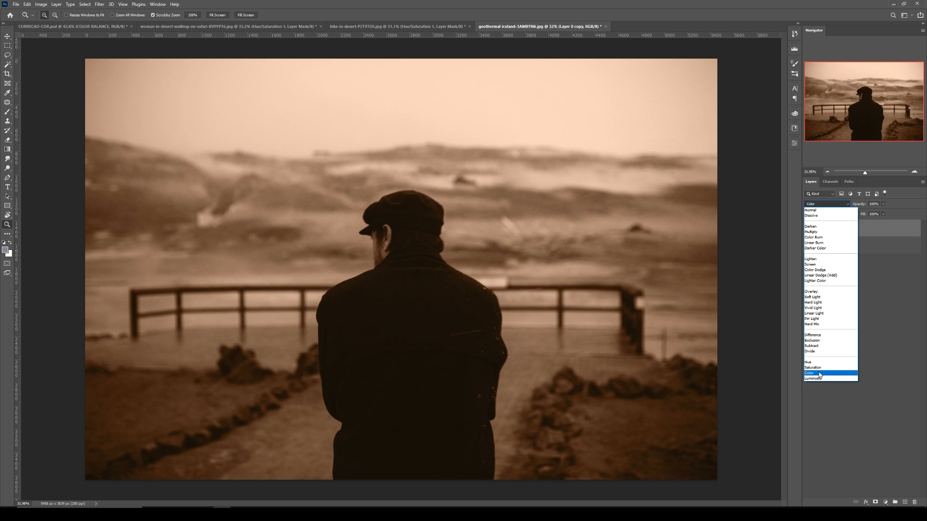
click(815, 372)
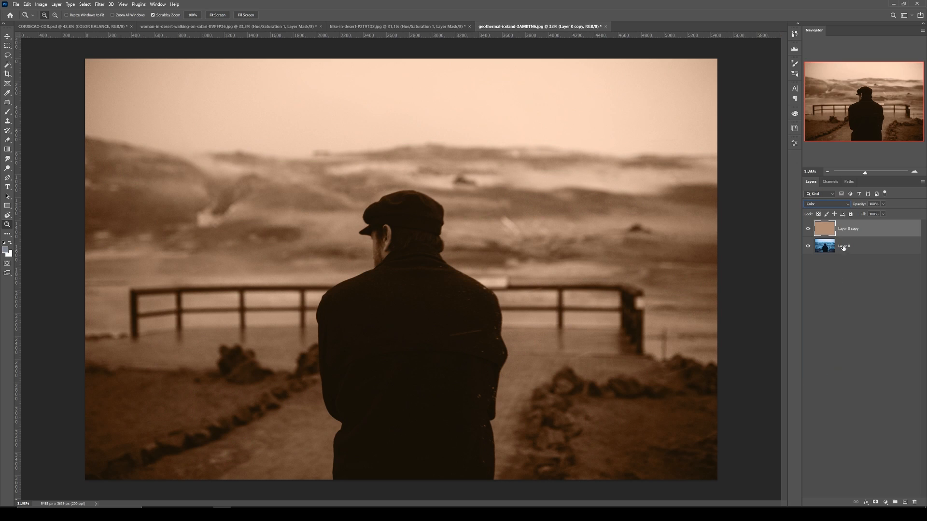
drag(883, 205, 866, 213)
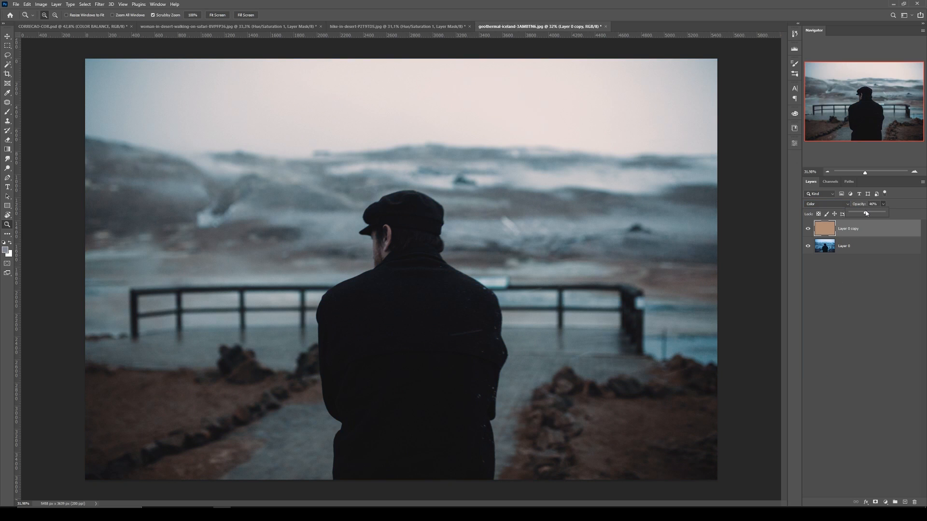
click(807, 229)
click(807, 228)
Step: Add a Hue/Saturation adjustment layer above Layer 0 copy in the Iceland photo and raise its Master saturation
drag(374, 241, 375, 261)
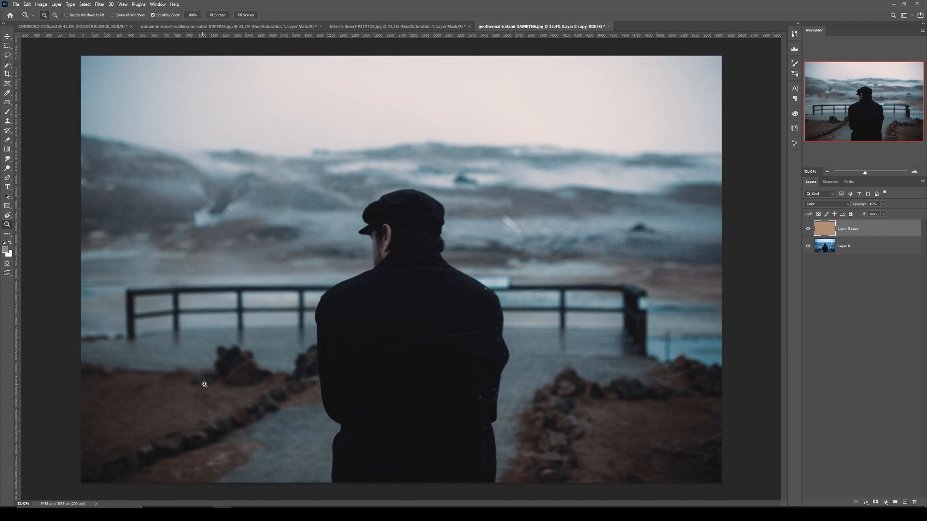
drag(205, 385, 211, 389)
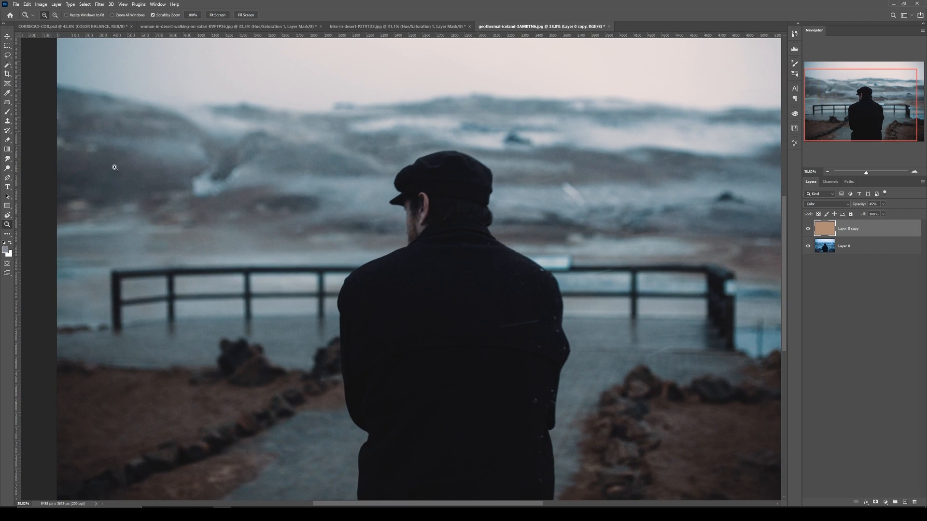
drag(113, 169, 137, 176)
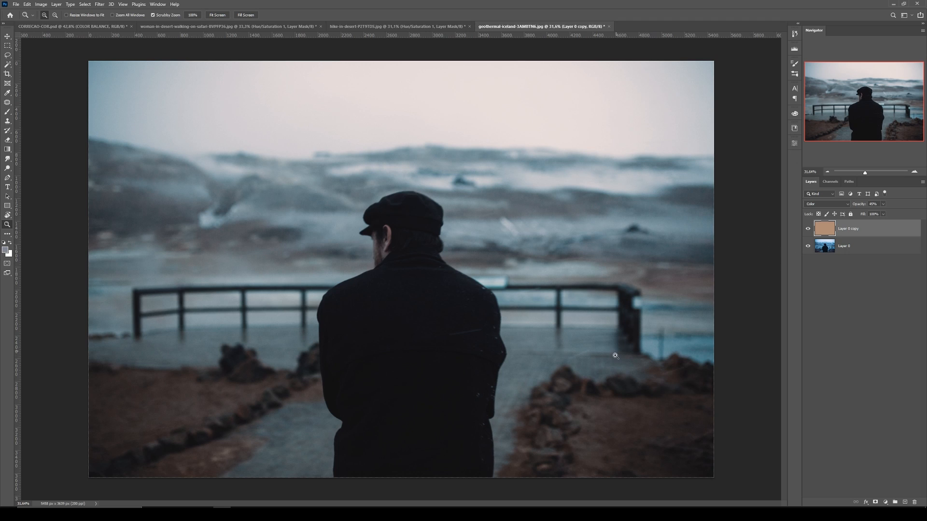
click(886, 502)
click(883, 429)
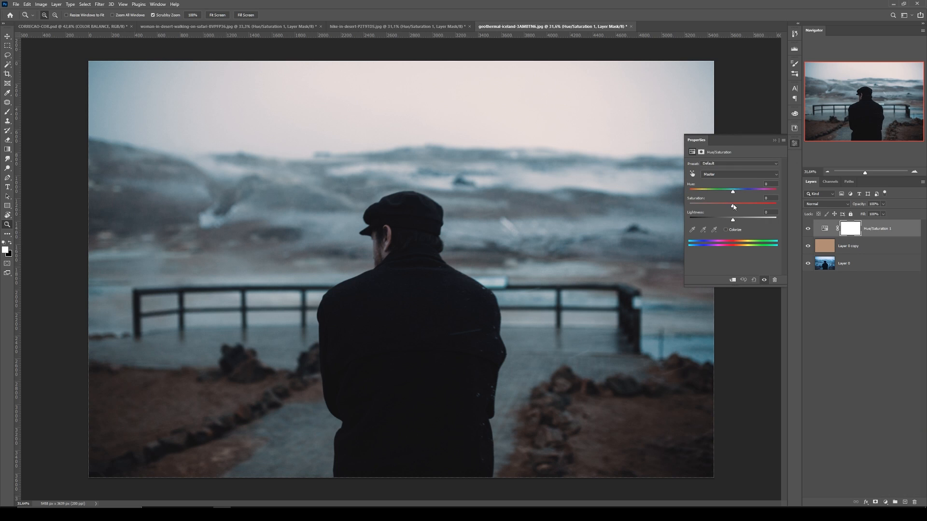
drag(733, 207, 750, 207)
Step: Sample the brown ground with the on-image adjustment tool to lower the Reds saturation to about -39, and set the Yellows saturation to +22
click(693, 174)
drag(661, 415, 643, 418)
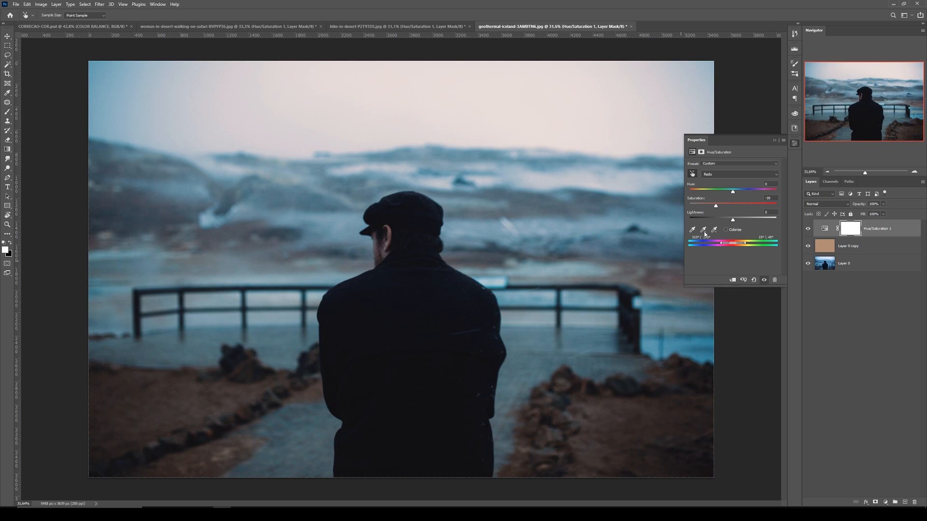
click(708, 176)
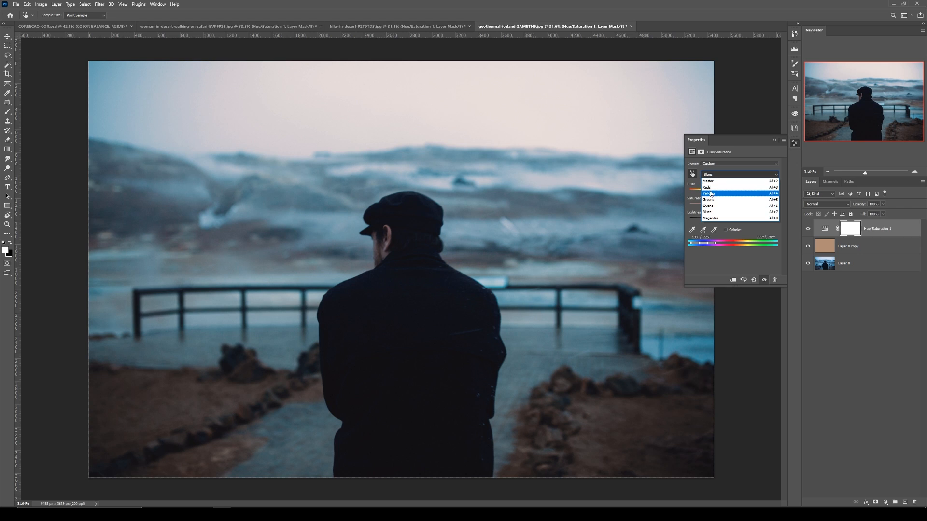
click(716, 193)
drag(739, 205, 748, 206)
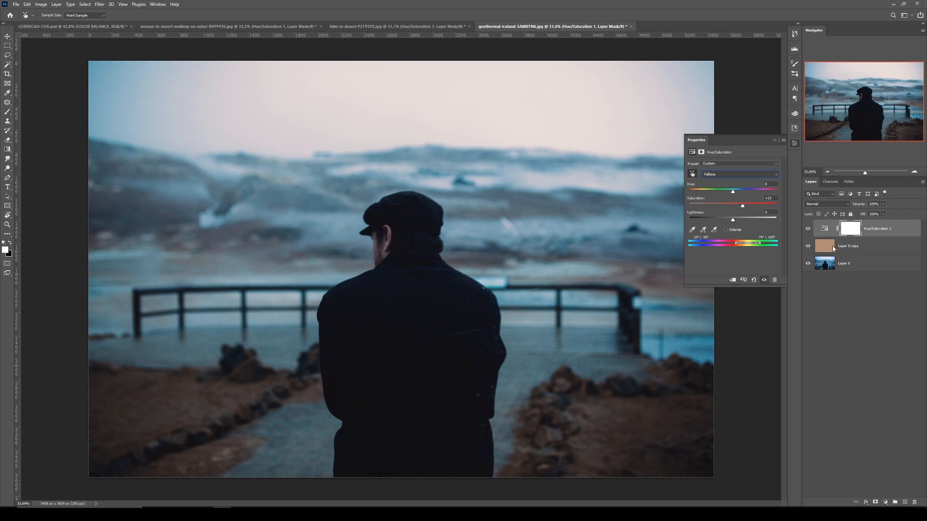
Step: Compare the corrected Iceland photo with its original Layer 0 by isolating that layer, and collapse the adjustment properties
alt+click(809, 264)
alt+click(809, 263)
alt+click(809, 263)
alt+click(809, 263)
click(774, 140)
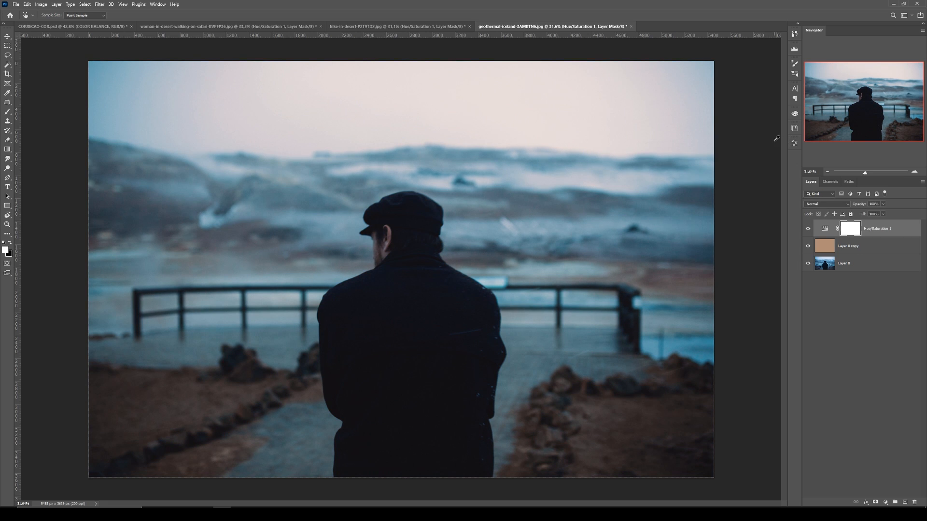